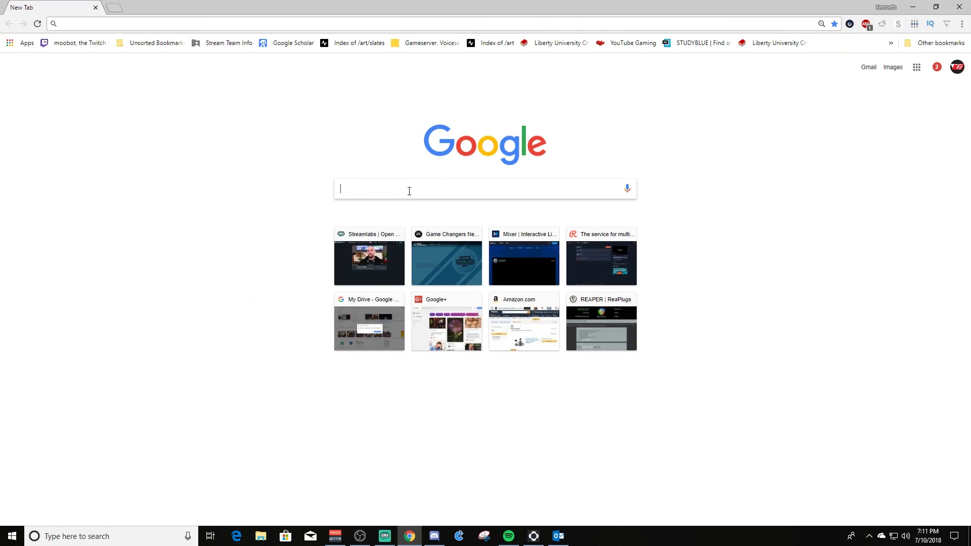
# Step: Search Google for 'ndi tools' and open the NewTek NDI Tools page's download sections
pyautogui.write('NDI tools')
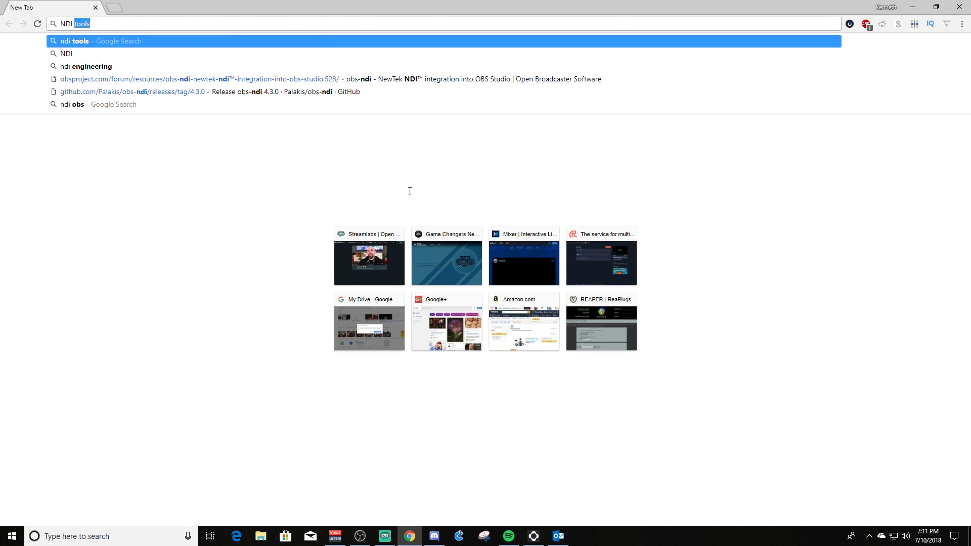
pyautogui.press('Return')
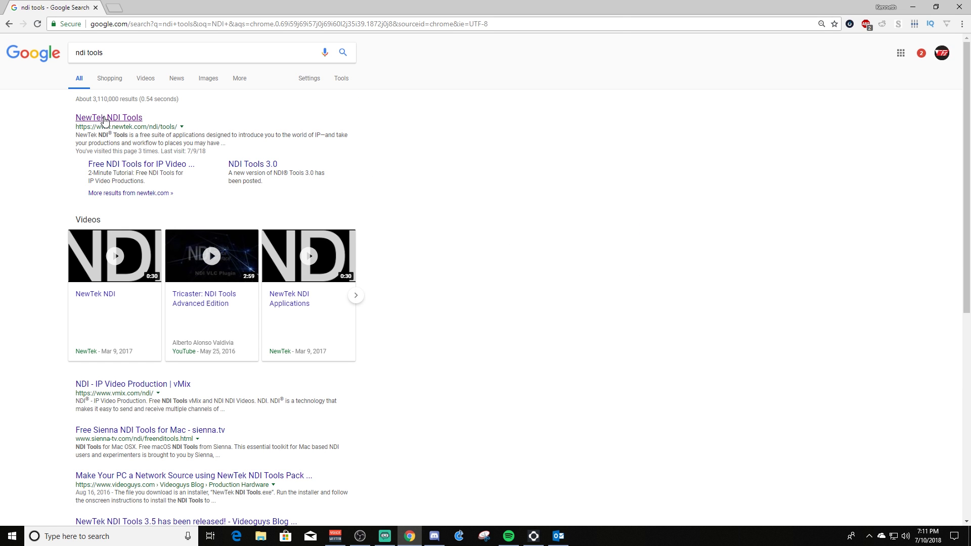
pyautogui.click(104, 118)
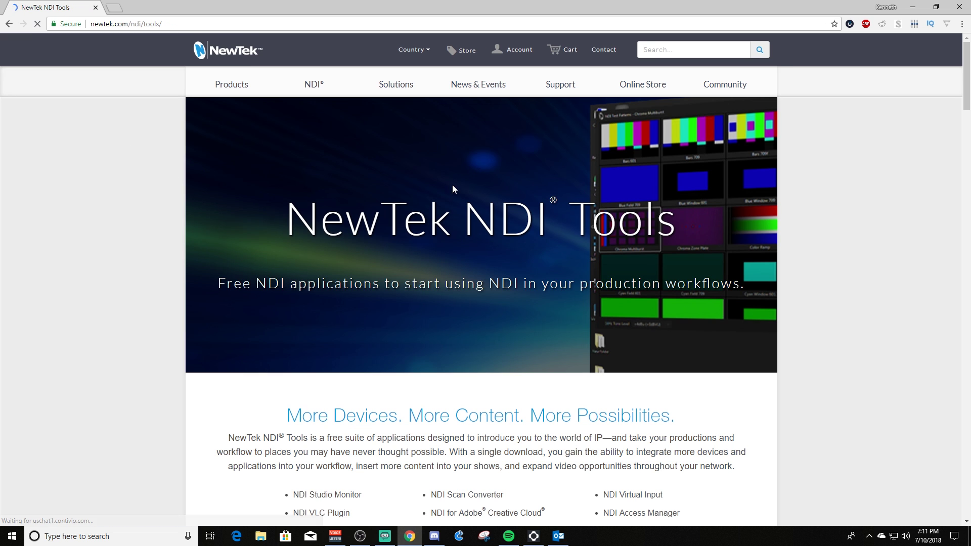
pyautogui.scroll(-5, 542, 251)
pyautogui.scroll(-20, 543, 251)
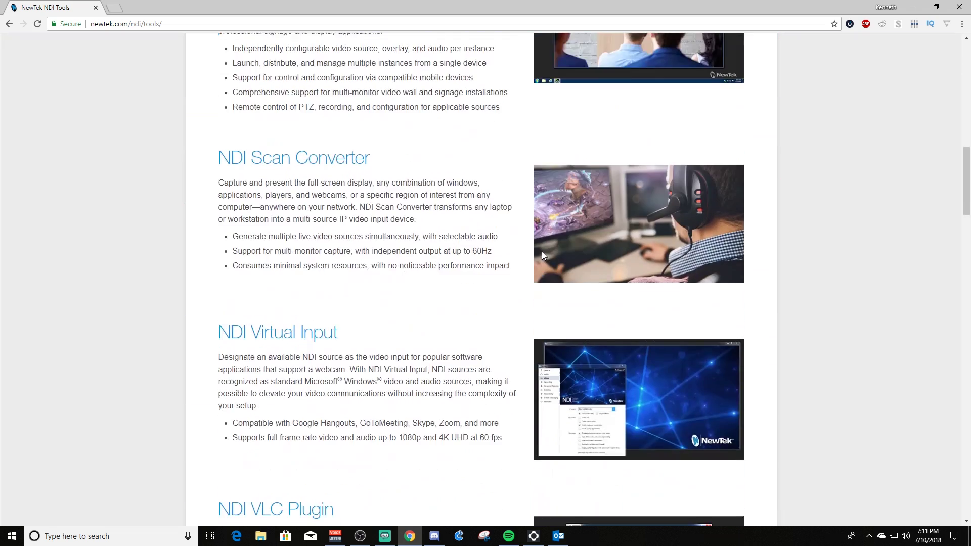
pyautogui.scroll(-4, 540, 285)
pyautogui.scroll(5, 539, 285)
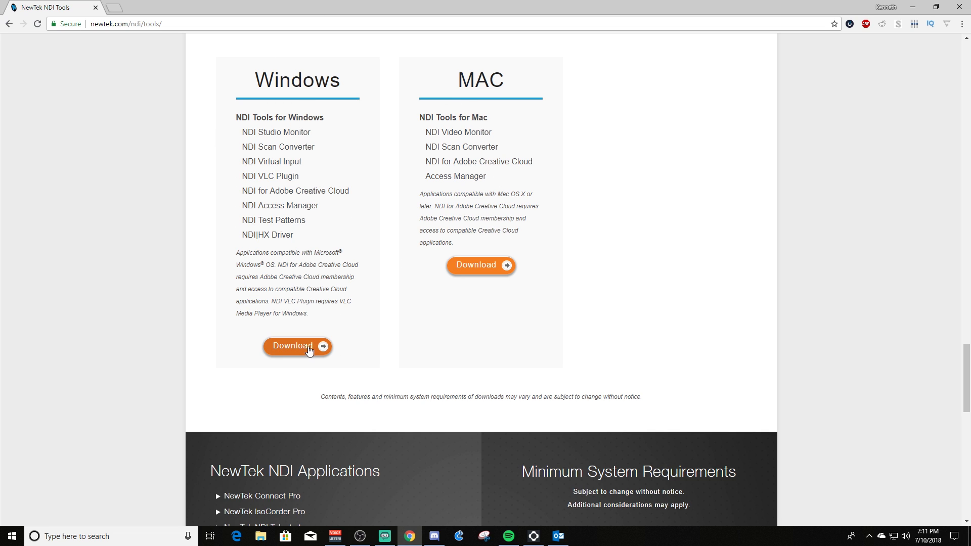
# Step: Submit the NDI Tools for Windows download form, then close the form dialog
pyautogui.click(304, 346)
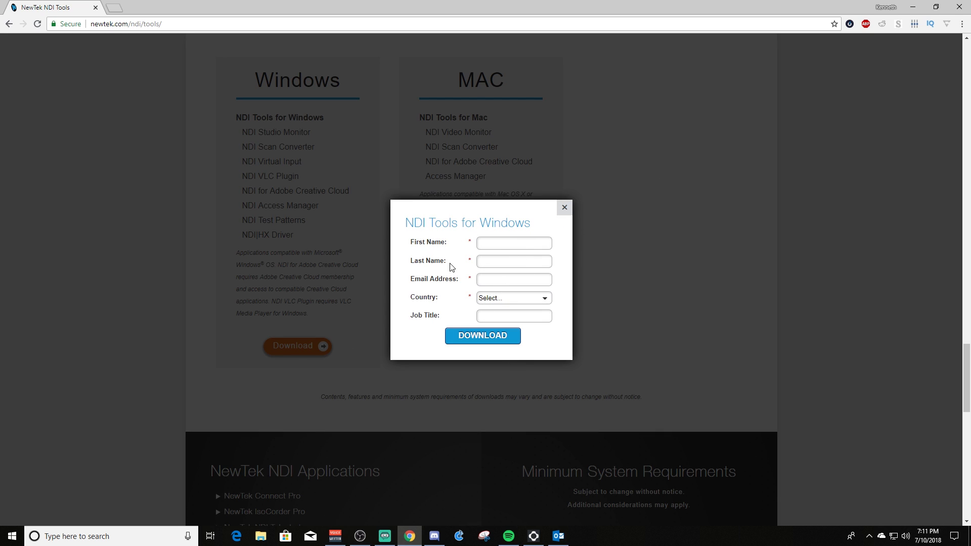
pyautogui.click(490, 338)
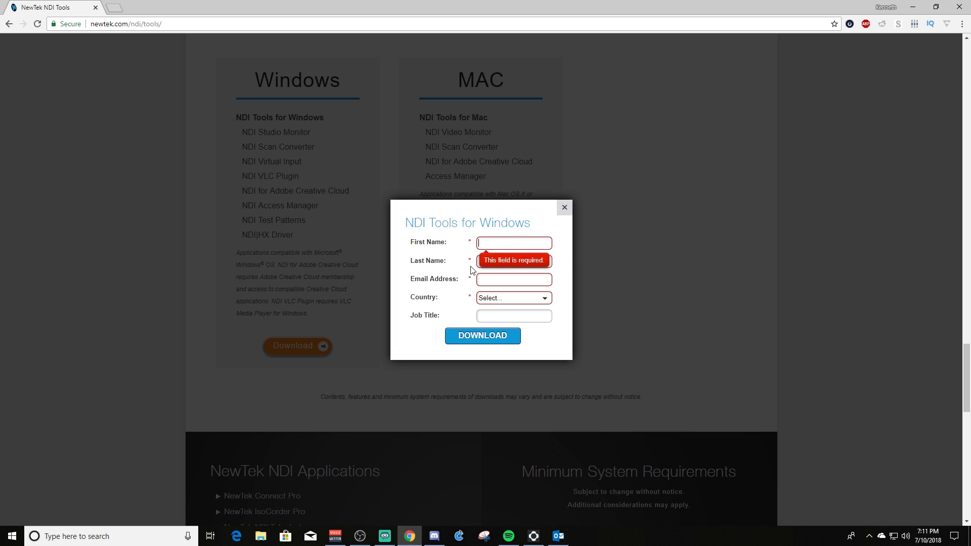
pyautogui.click(565, 208)
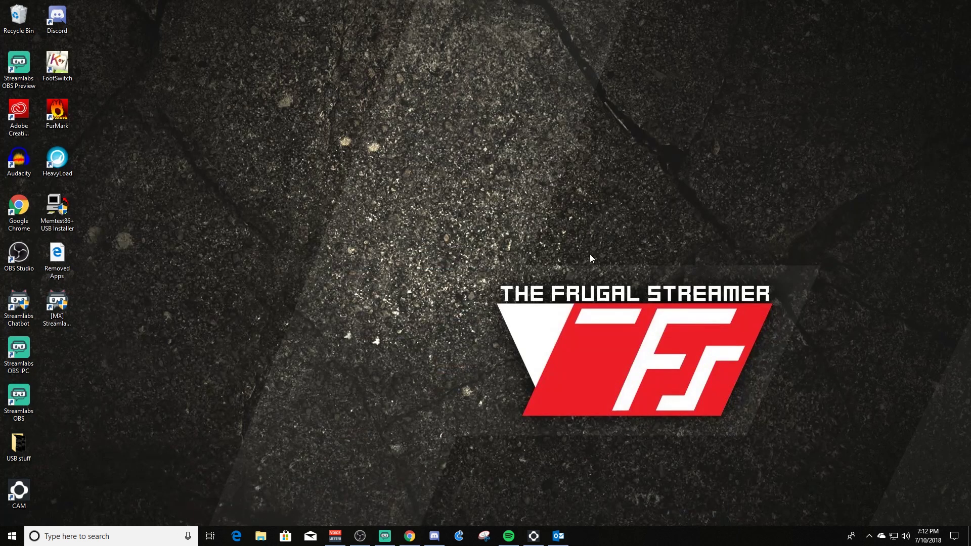
# Step: Launch NDI Scan Converter from the Start menu's expanded Recently added list
pyautogui.click(12, 536)
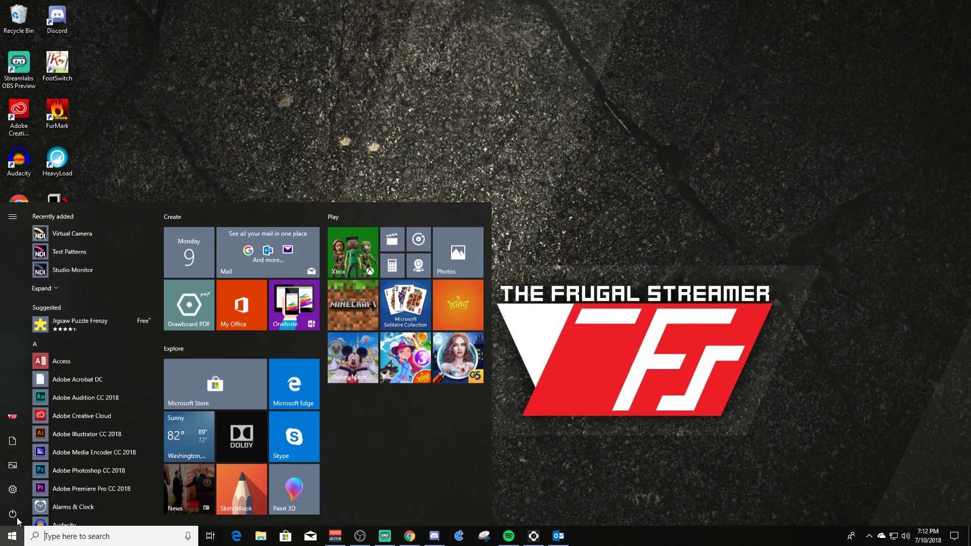
pyautogui.click(54, 289)
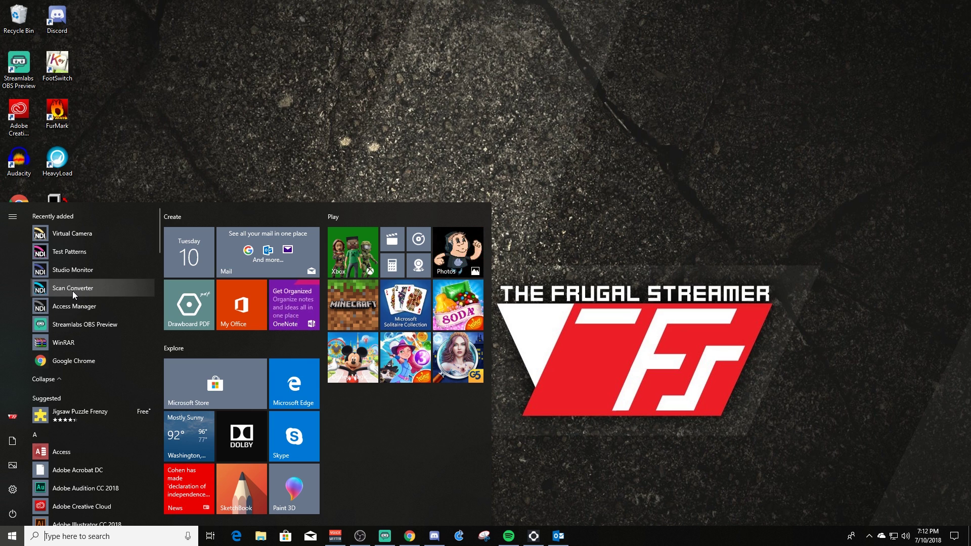
pyautogui.click(845, 374)
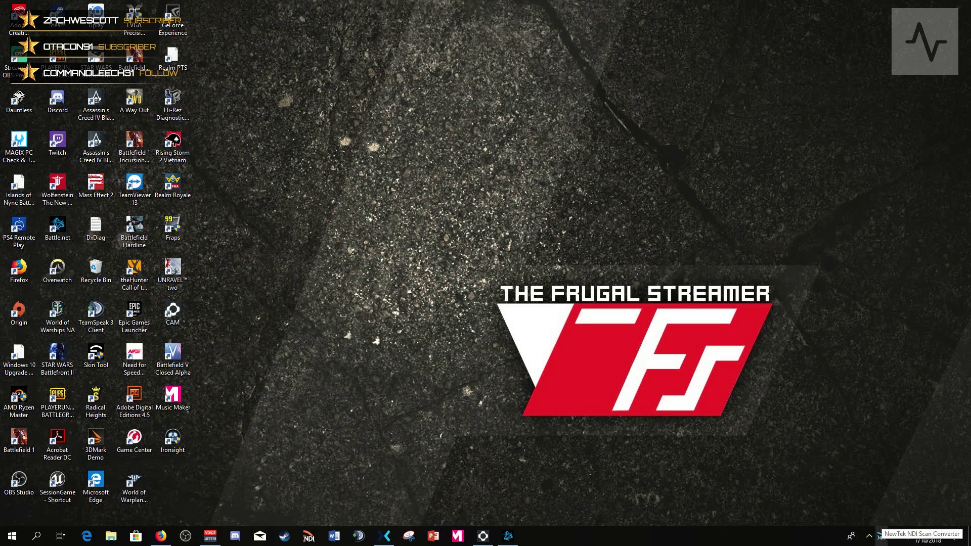
pyautogui.rightClick(879, 535)
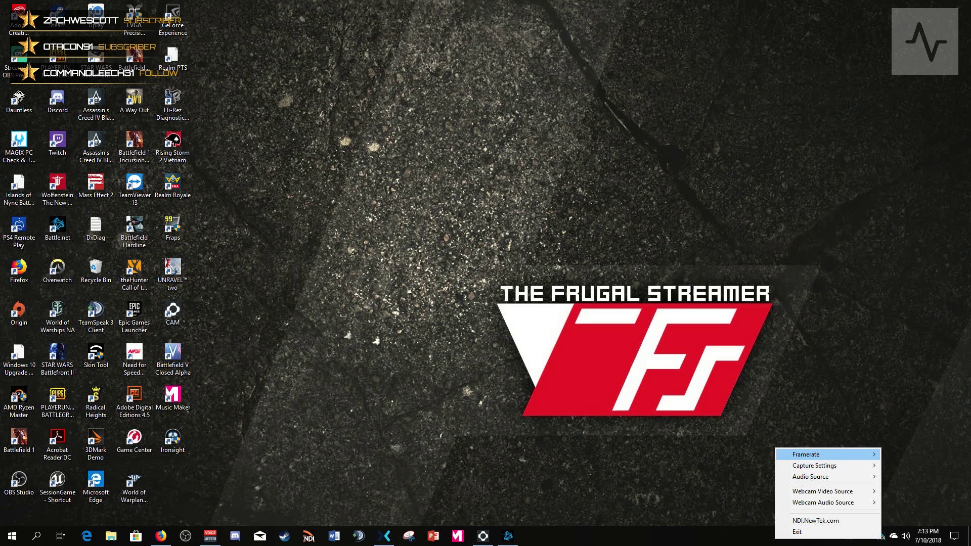
pyautogui.moveTo(829, 454)
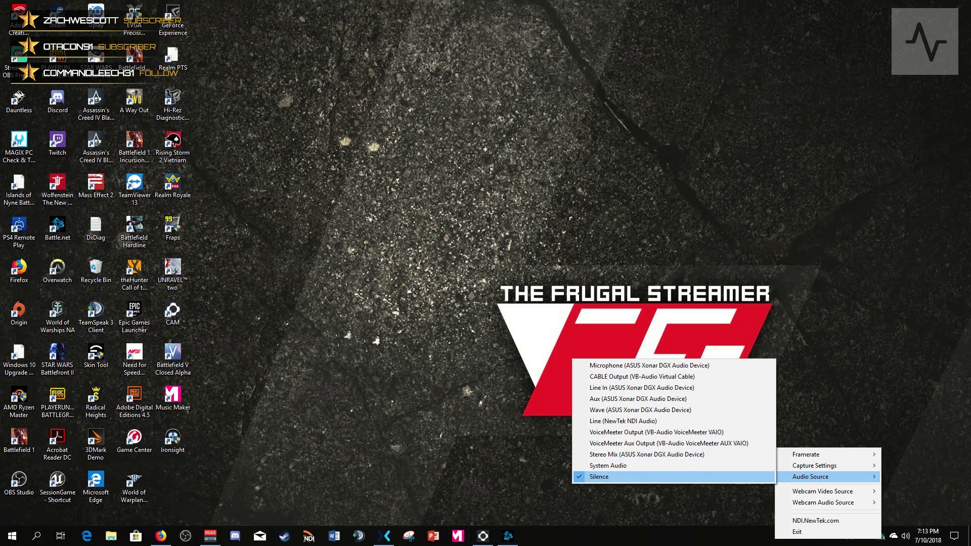
pyautogui.moveTo(829, 502)
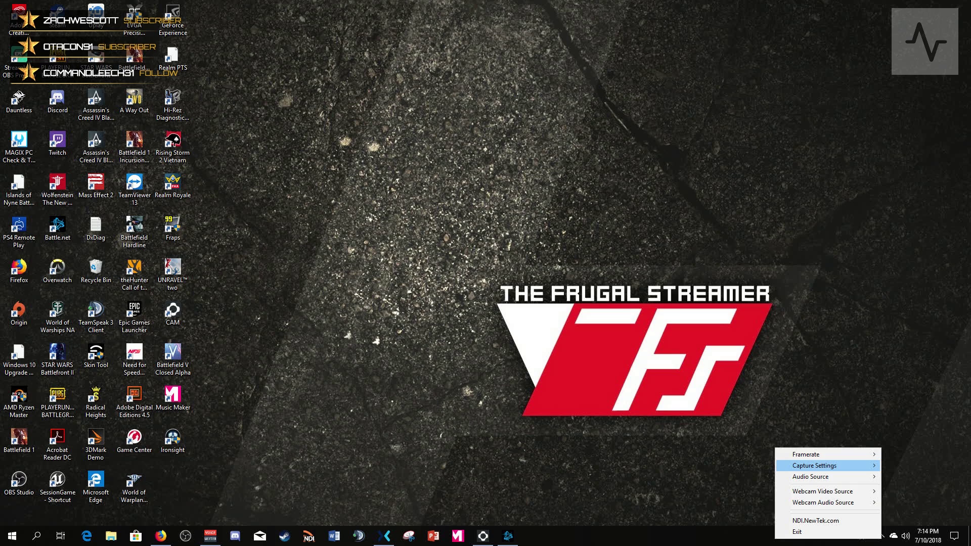
pyautogui.moveTo(814, 465)
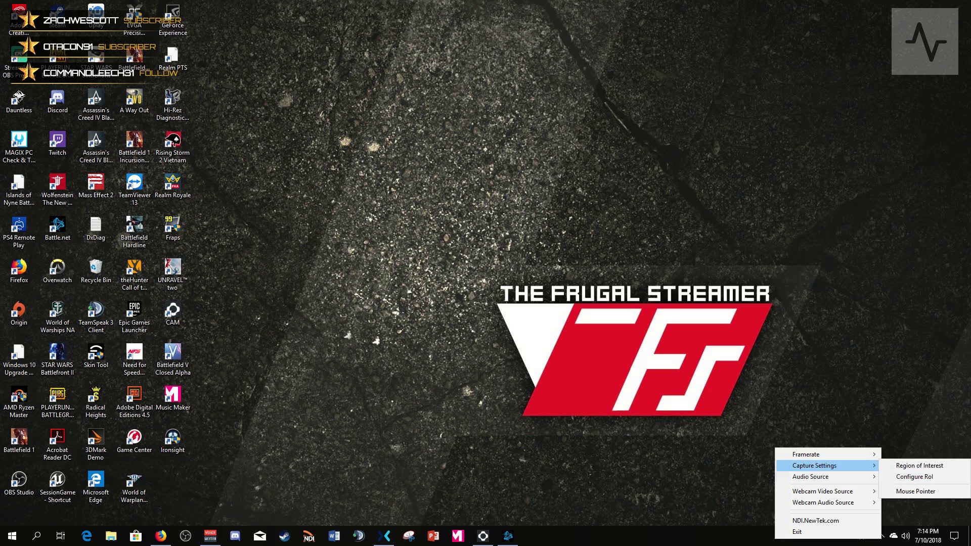
pyautogui.press('Escape')
pyautogui.press('Right')
pyautogui.press('Return')
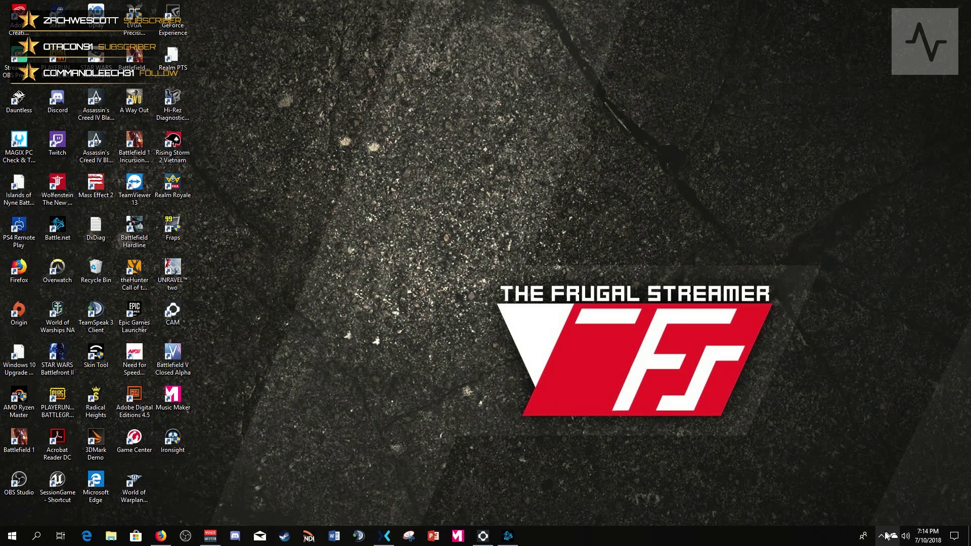
# Step: Choose Capture Settings > Configure RoI from the Scan Converter tray icon menu
pyautogui.click(882, 537)
pyautogui.rightClick(911, 515)
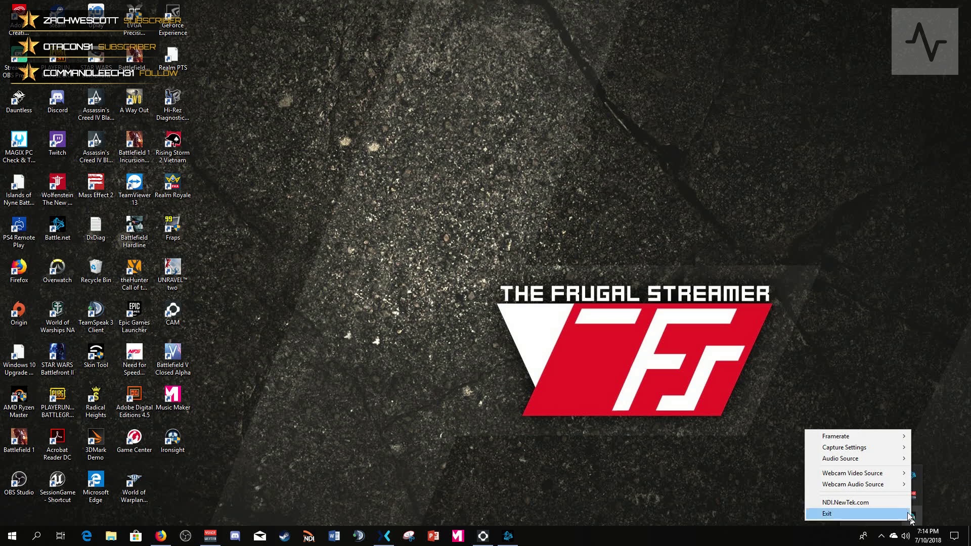
pyautogui.moveTo(869, 447)
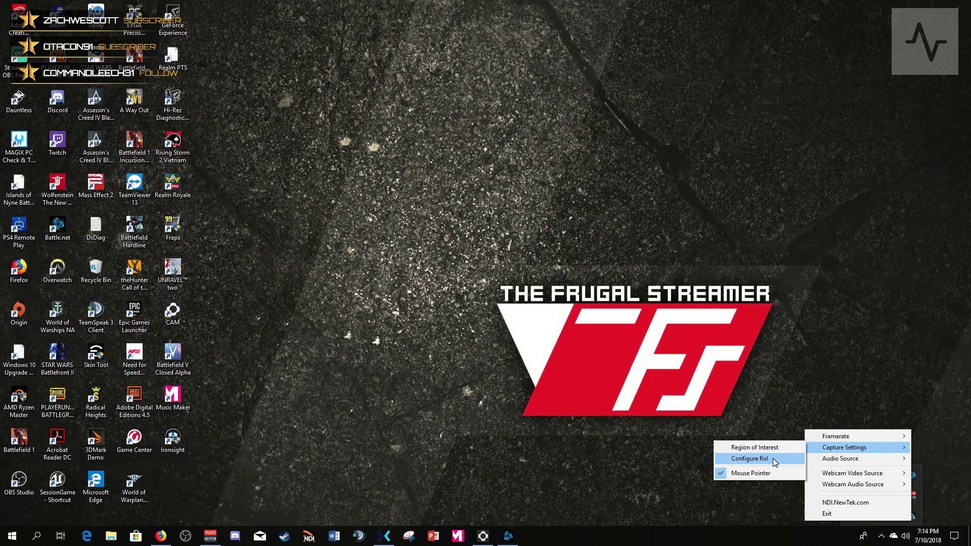
pyautogui.click(750, 459)
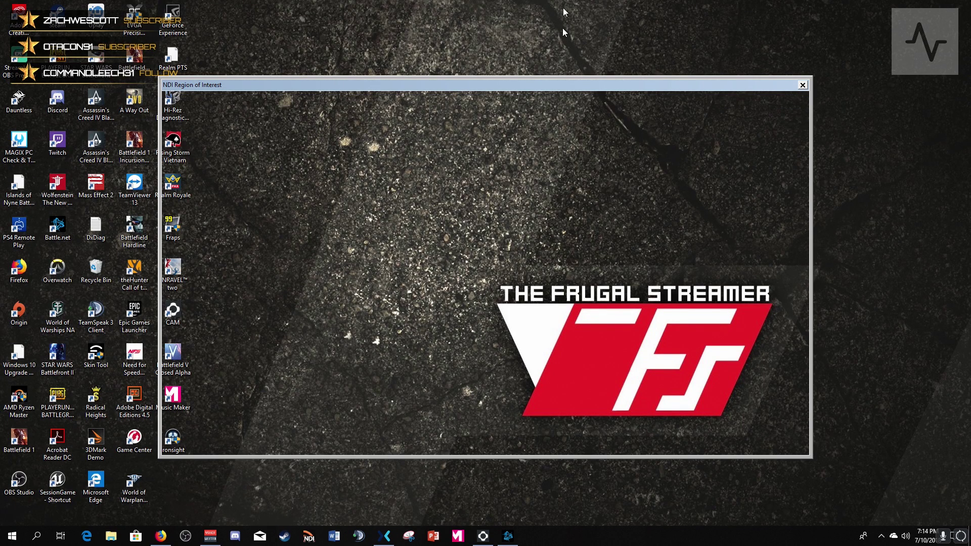
# Step: Move and resize the Region of Interest frame to the desktop's lower right around the FS logo
pyautogui.moveTo(529, 88); pyautogui.dragTo(537, 61)
pyautogui.moveTo(177, 61); pyautogui.dragTo(301, 170)
pyautogui.moveTo(426, 171); pyautogui.dragTo(659, 246)
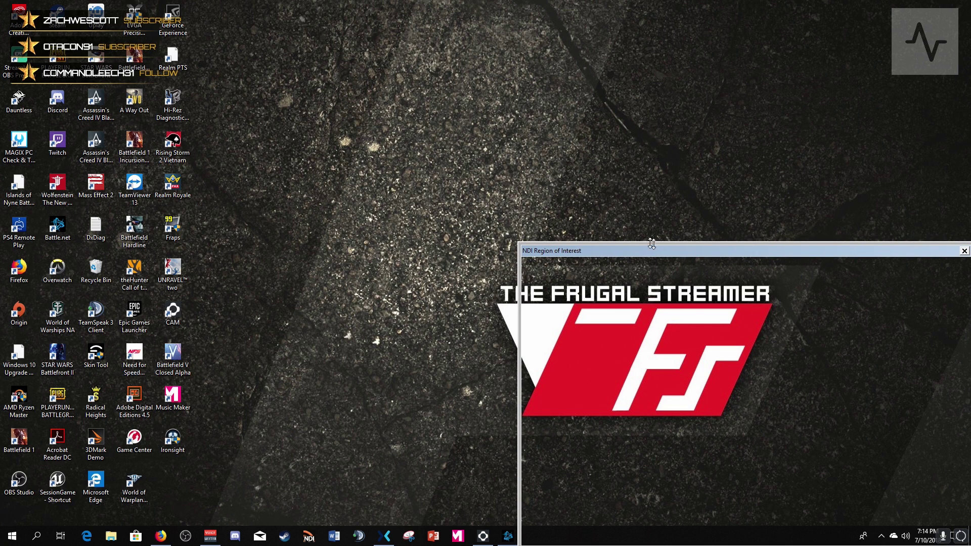
pyautogui.moveTo(518, 239); pyautogui.dragTo(549, 257)
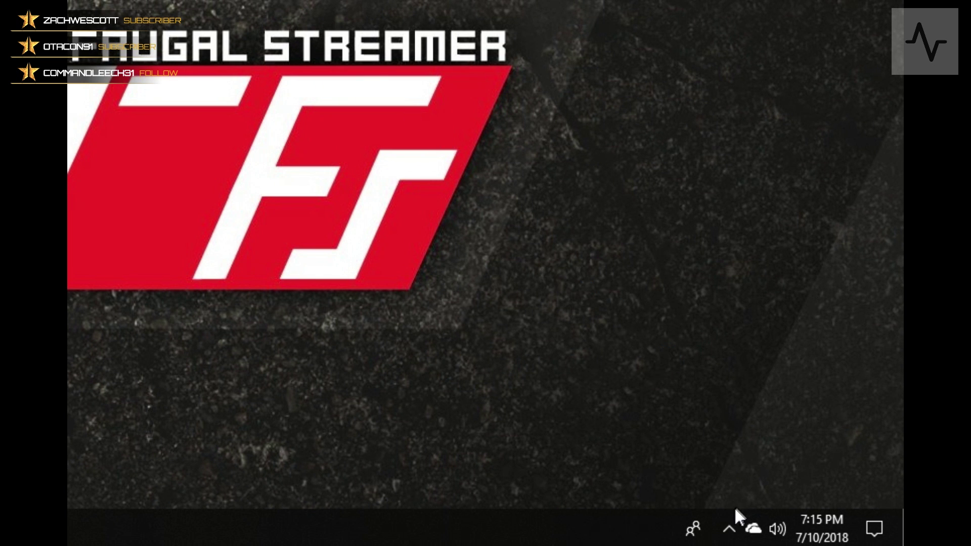
# Step: Uncheck Region of Interest under Capture Settings in the Scan Converter tray menu
pyautogui.rightClick(733, 531)
pyautogui.click(733, 531)
pyautogui.click(733, 530)
pyautogui.rightClick(779, 494)
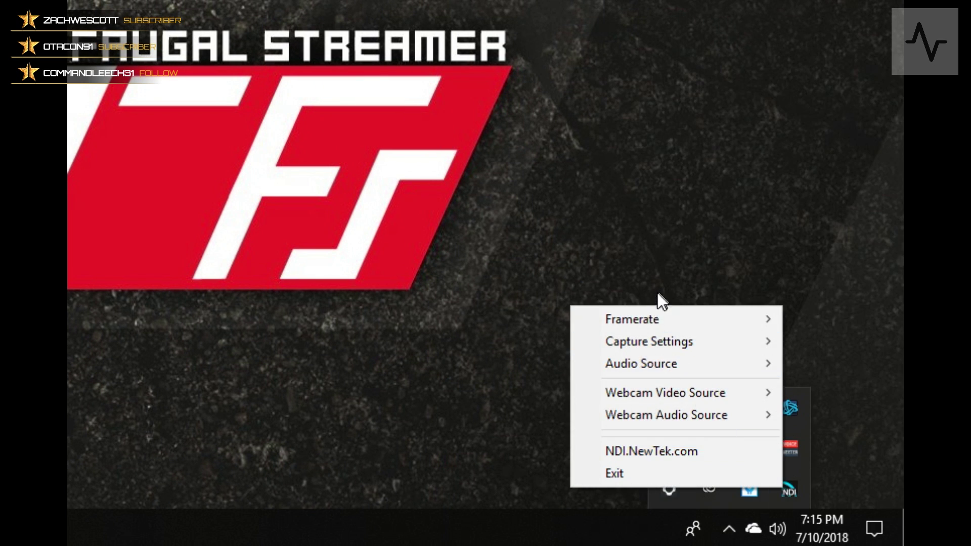
pyautogui.moveTo(671, 326)
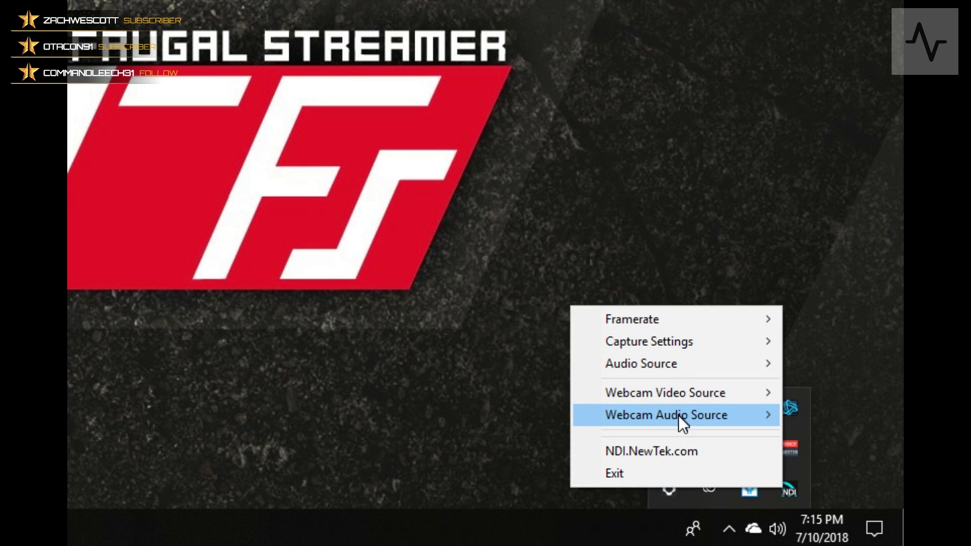
pyautogui.moveTo(679, 422)
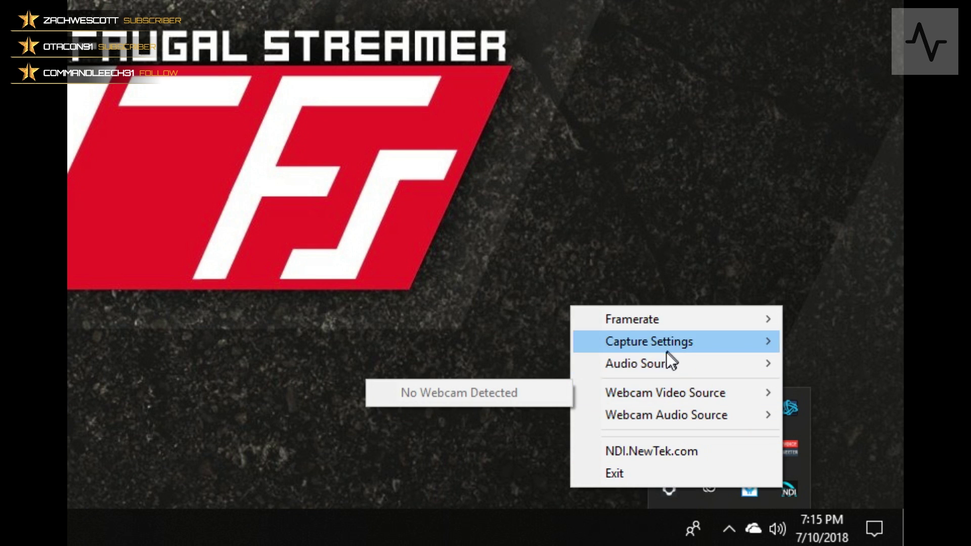
pyautogui.moveTo(669, 346)
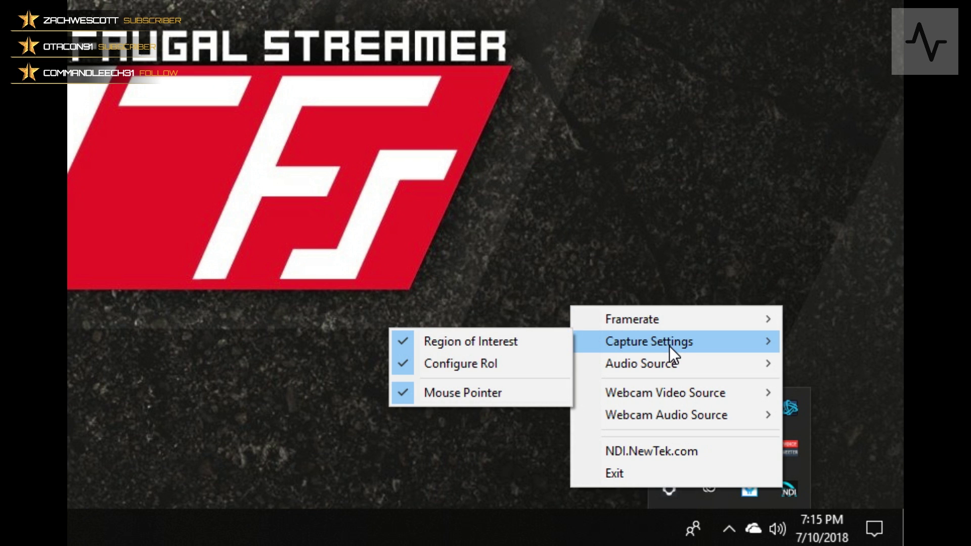
pyautogui.click(462, 346)
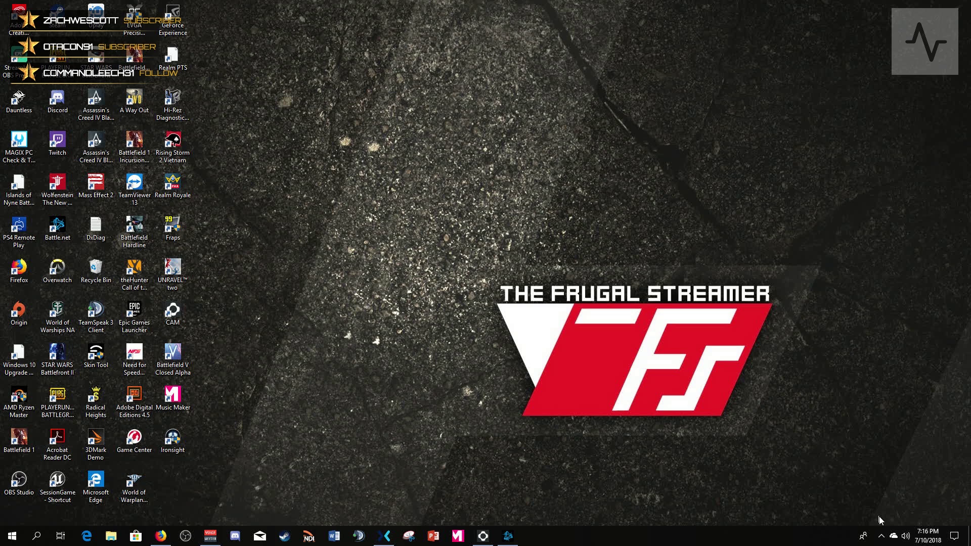
pyautogui.click(881, 536)
pyautogui.rightClick(898, 518)
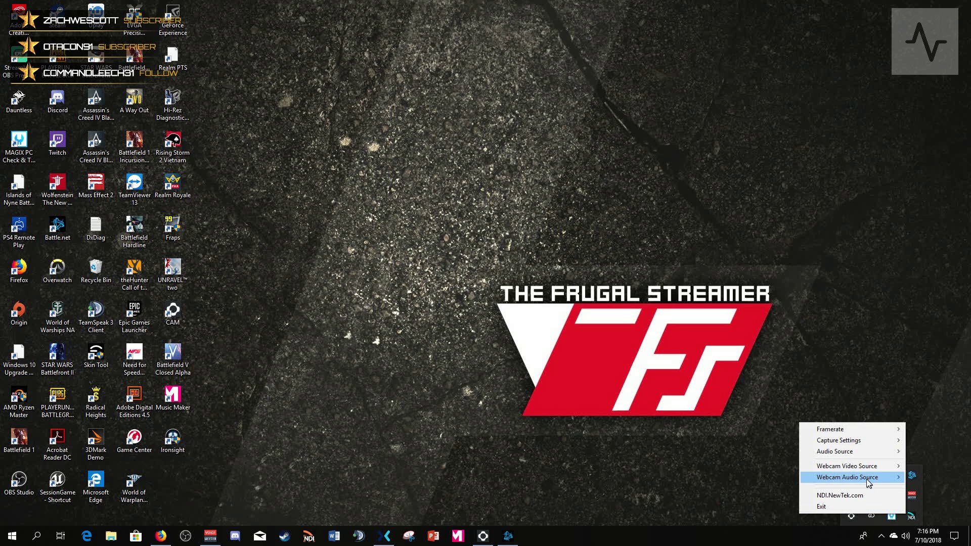
pyautogui.moveTo(858, 471)
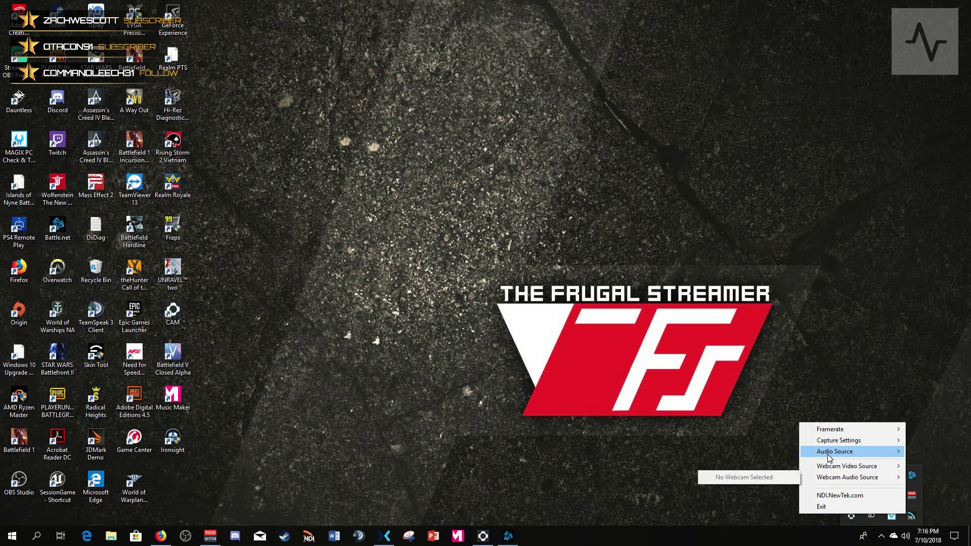
pyautogui.moveTo(834, 455)
pyautogui.click(681, 443)
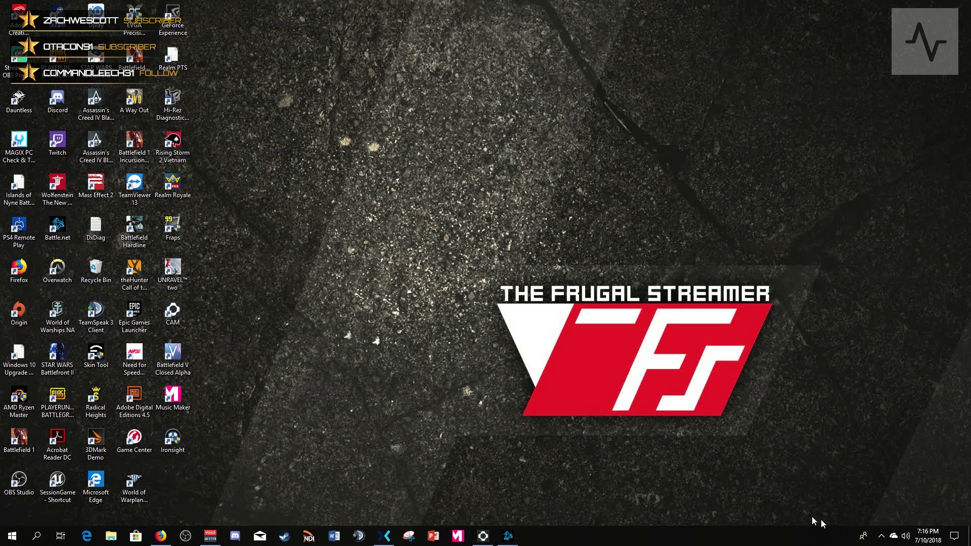
pyautogui.click(881, 536)
pyautogui.rightClick(905, 517)
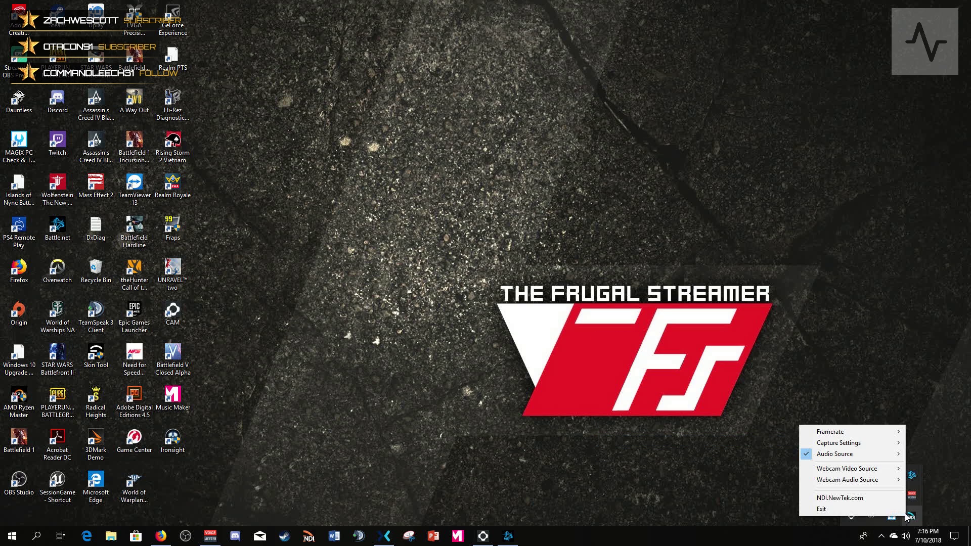
# Step: Dismiss the Scan Converter options menu to return to the Streamlabs OBS Live Scene editor
pyautogui.moveTo(862, 459)
pyautogui.moveTo(824, 472)
pyautogui.click(673, 465)
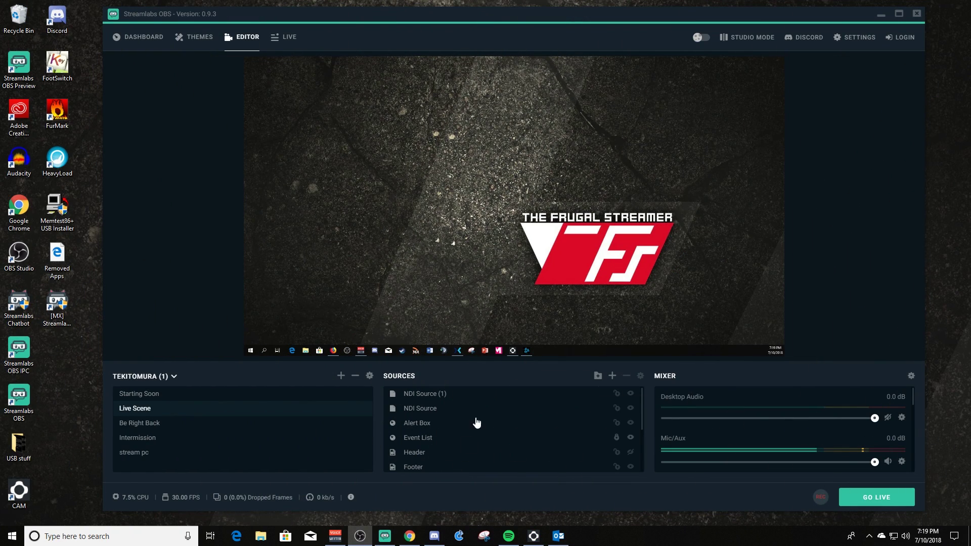
# Step: Delete NDI Source (1) and NDI Source from the Live Scene's Sources list
pyautogui.click(470, 396)
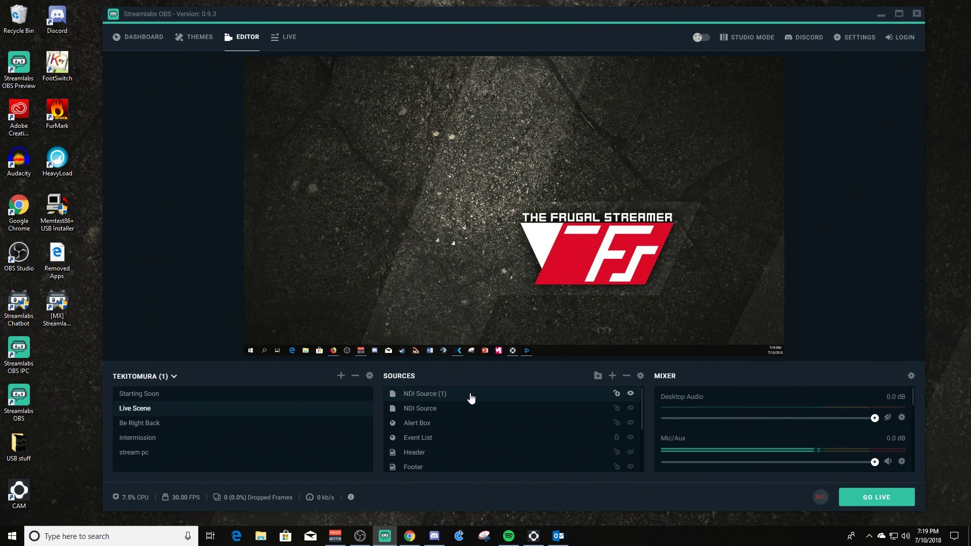
pyautogui.click(625, 377)
pyautogui.click(581, 394)
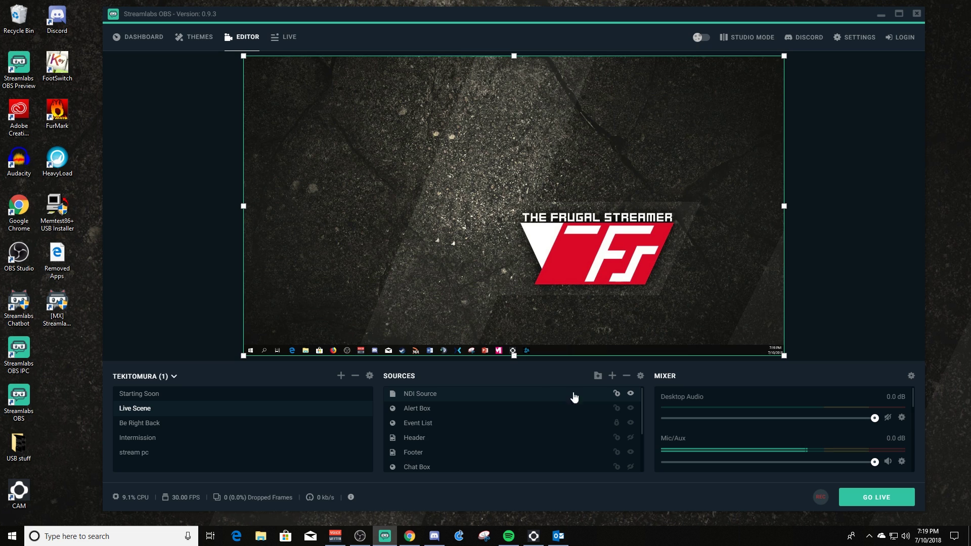
pyautogui.click(625, 376)
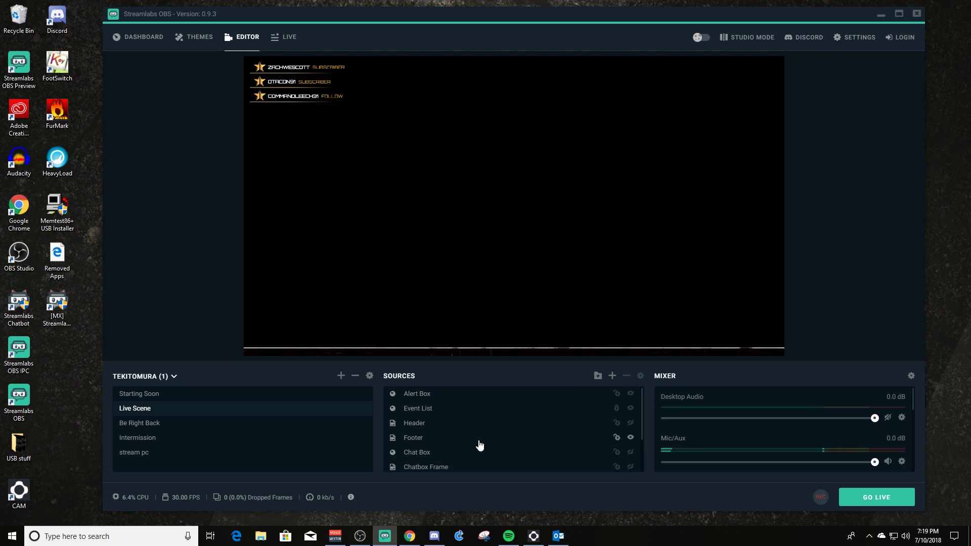
# Step: Add an NDI Source with its default name and select the GTX 1080 Ti 1 feed
pyautogui.click(611, 376)
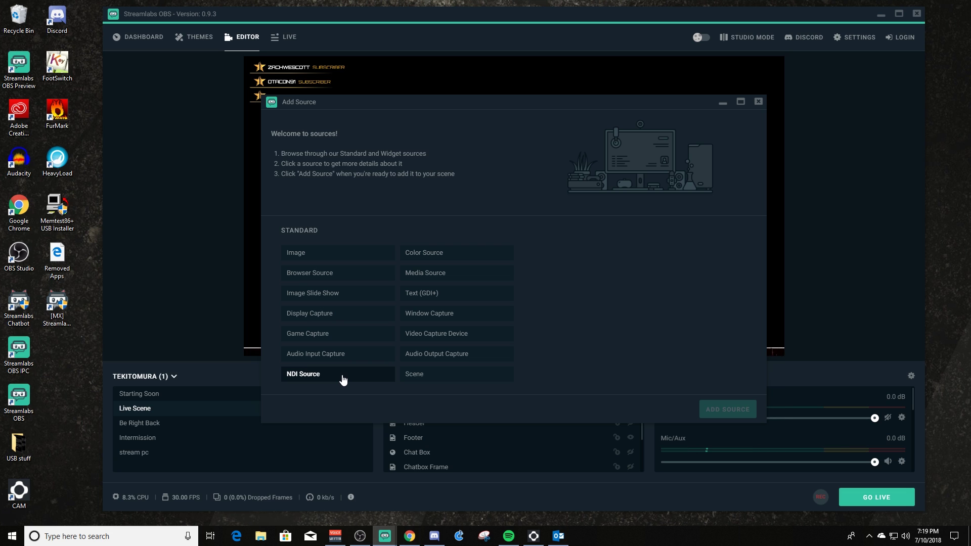
pyautogui.moveTo(617, 101)
pyautogui.mouseDown()
pyautogui.moveTo(310, 123)
pyautogui.moveTo(632, 109)
pyautogui.mouseUp()
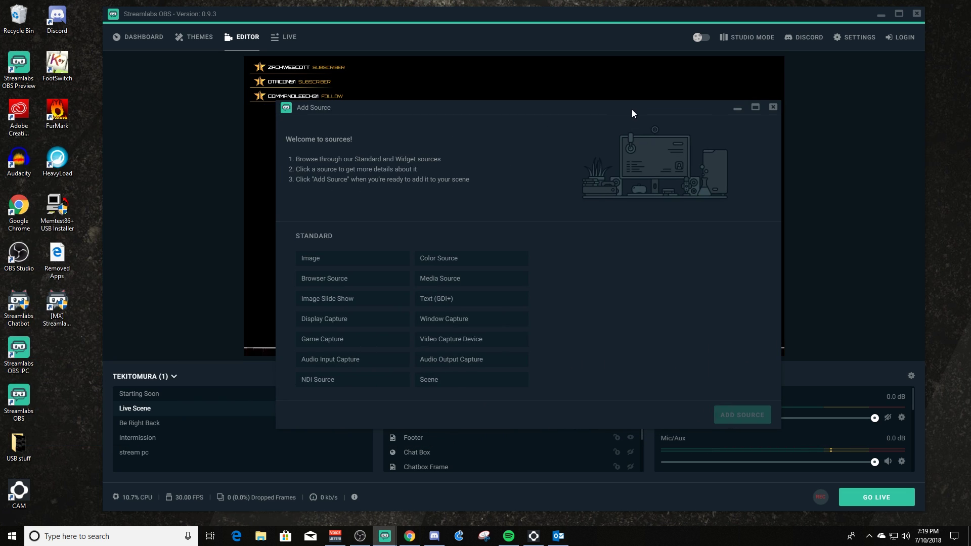
pyautogui.click(343, 384)
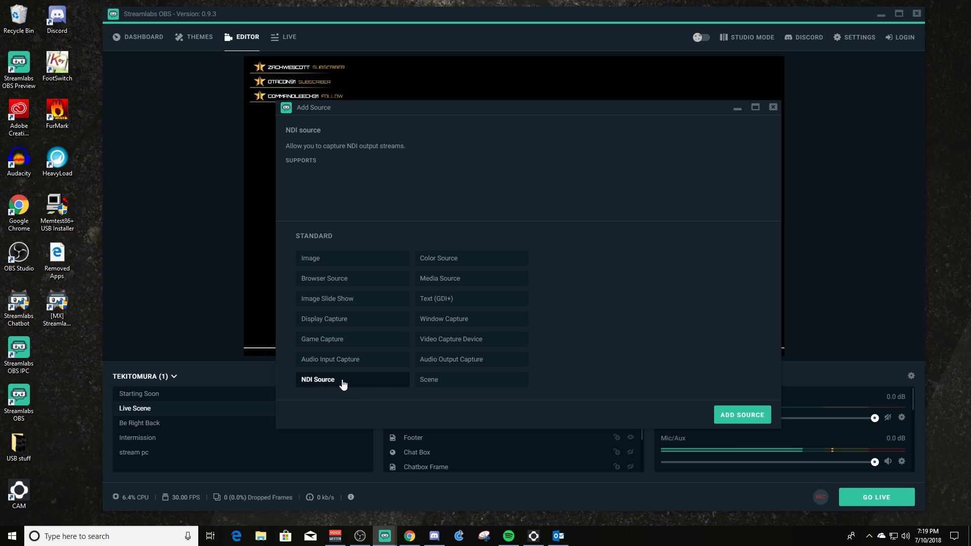
pyautogui.click(738, 415)
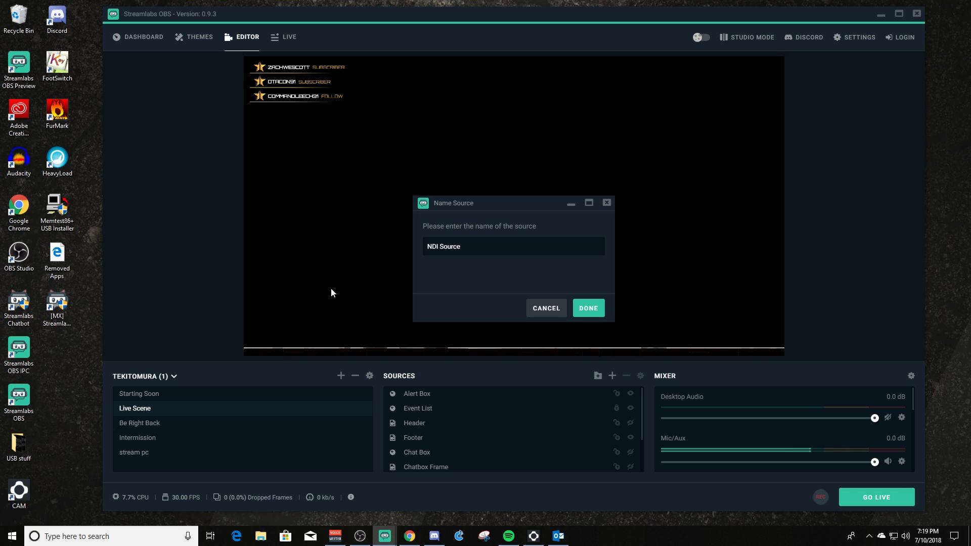
pyautogui.click(587, 307)
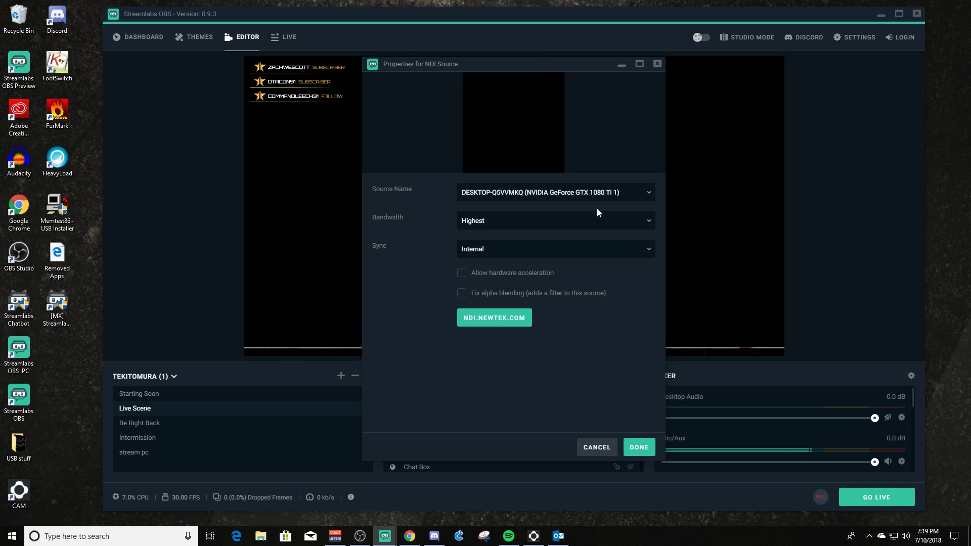
pyautogui.click(627, 195)
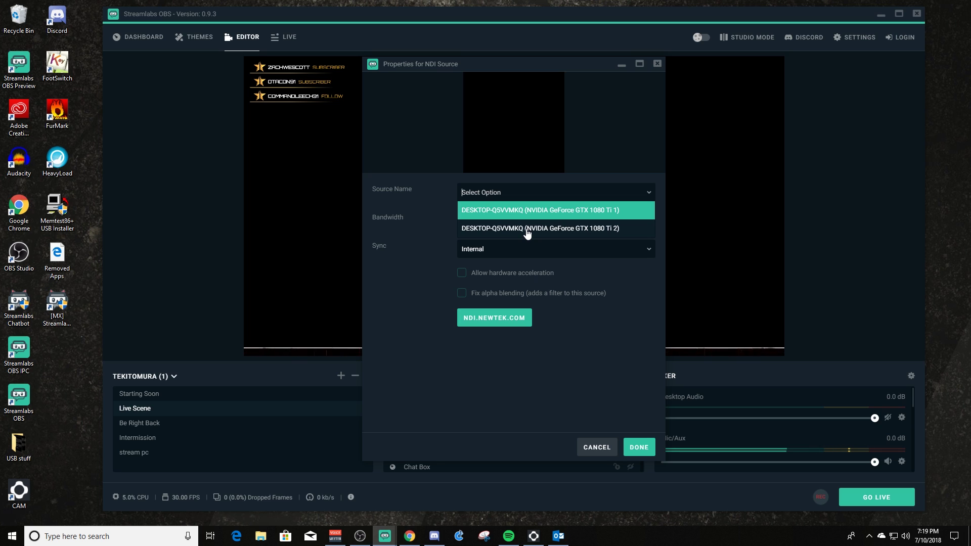
pyautogui.click(540, 217)
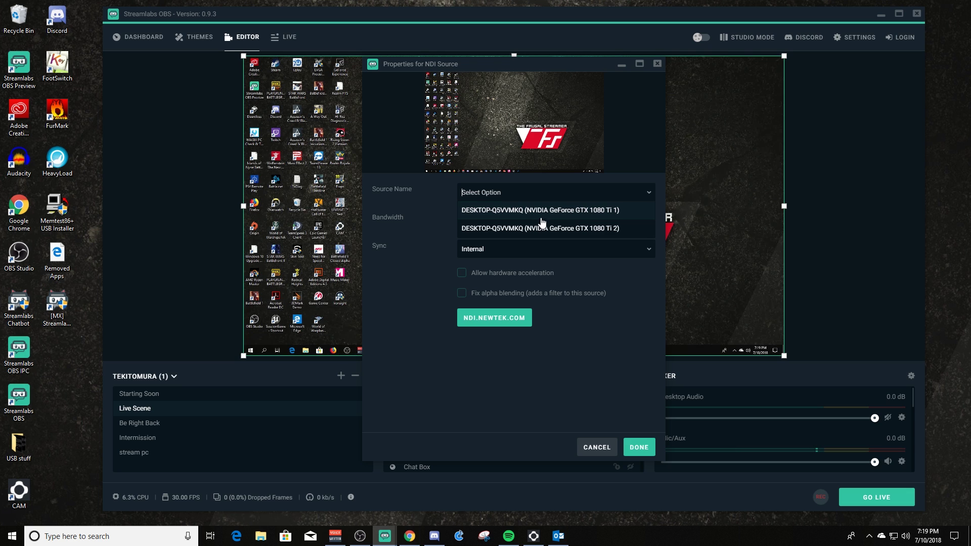
# Step: Confirm the NDI Source properties with Done to show the gaming desktop
pyautogui.click(639, 447)
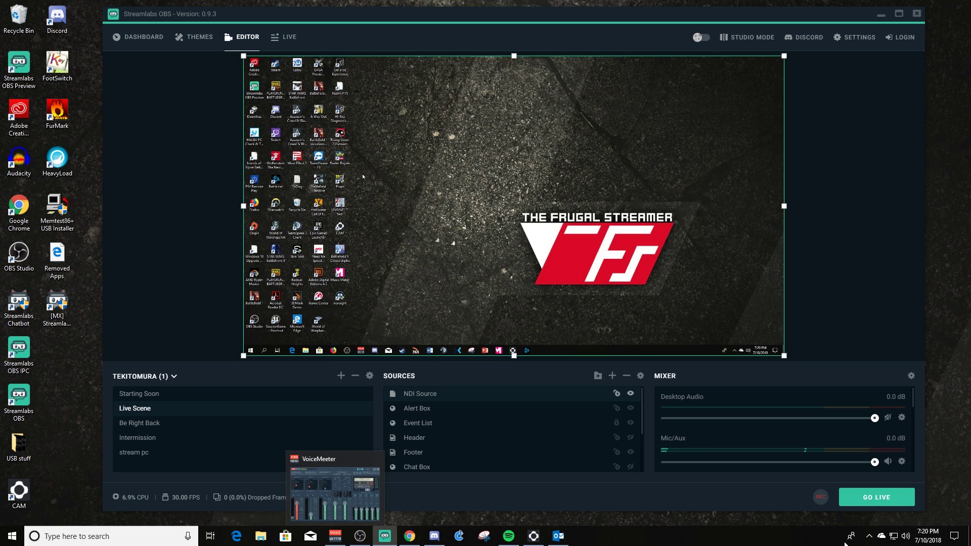
# Step: Launch Scan Converter on the streaming PC by searching 'scan' from the taskbar
pyautogui.click(140, 542)
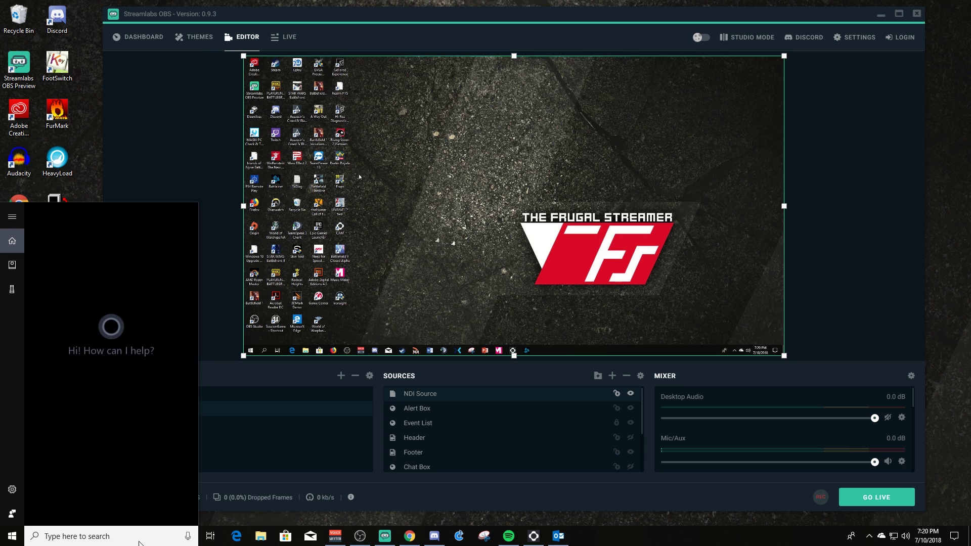
pyautogui.write('scaan')
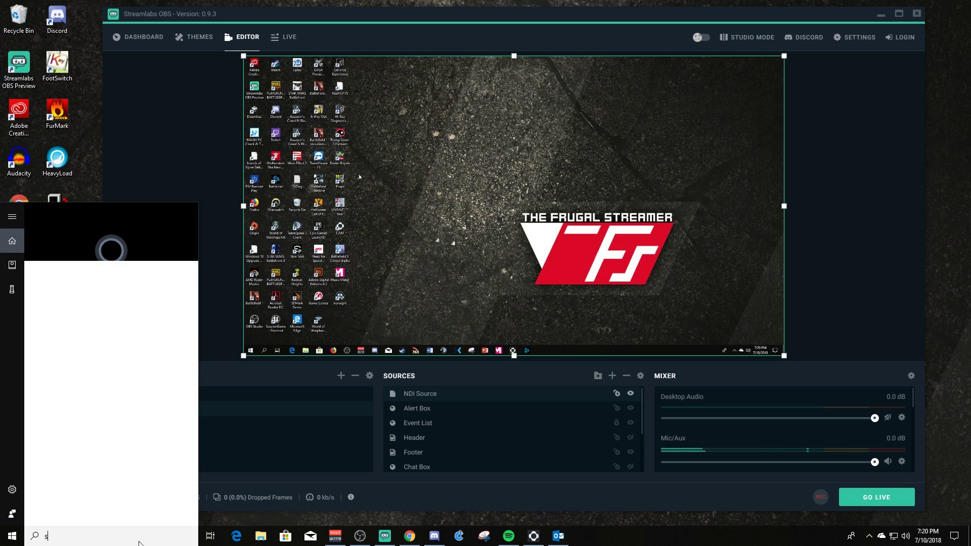
pyautogui.press('BackSpace')
pyautogui.press('BackSpace')
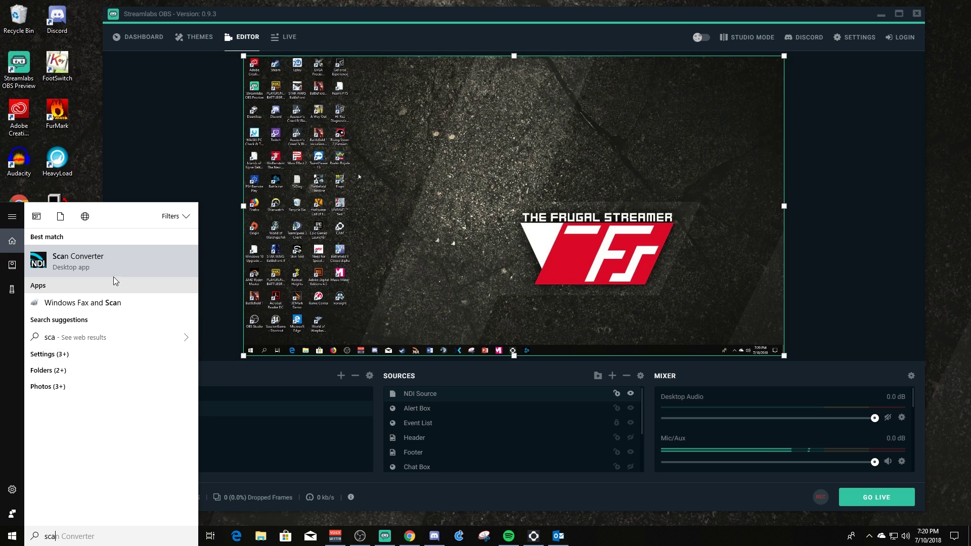
pyautogui.click(113, 268)
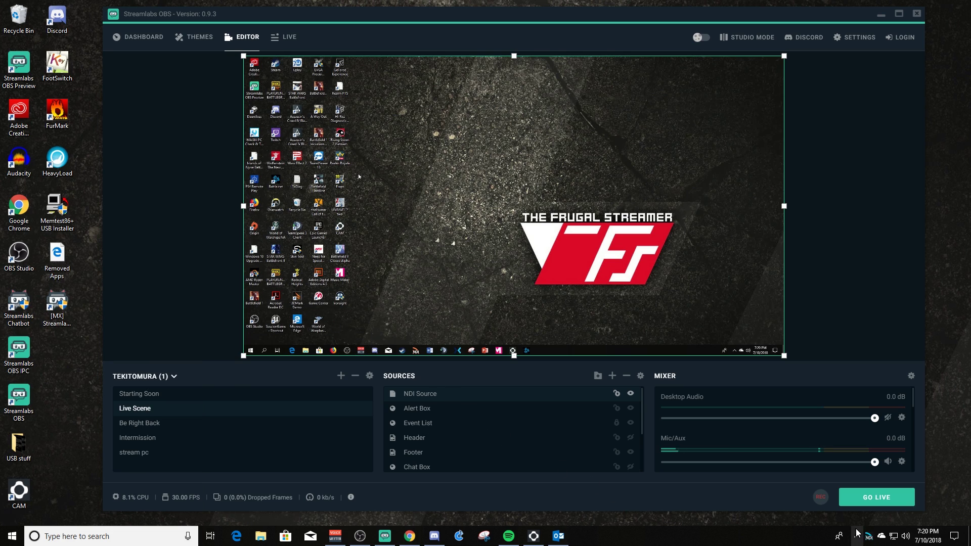
# Step: Set the Scan Converter's Webcam Video Source to Microsoft LifeCam HD-5000
pyautogui.rightClick(868, 536)
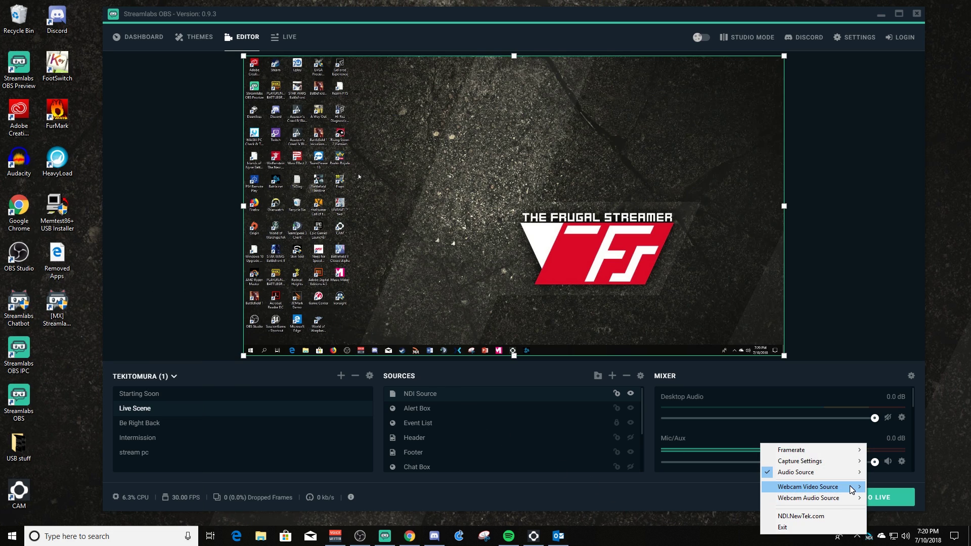
pyautogui.moveTo(852, 489)
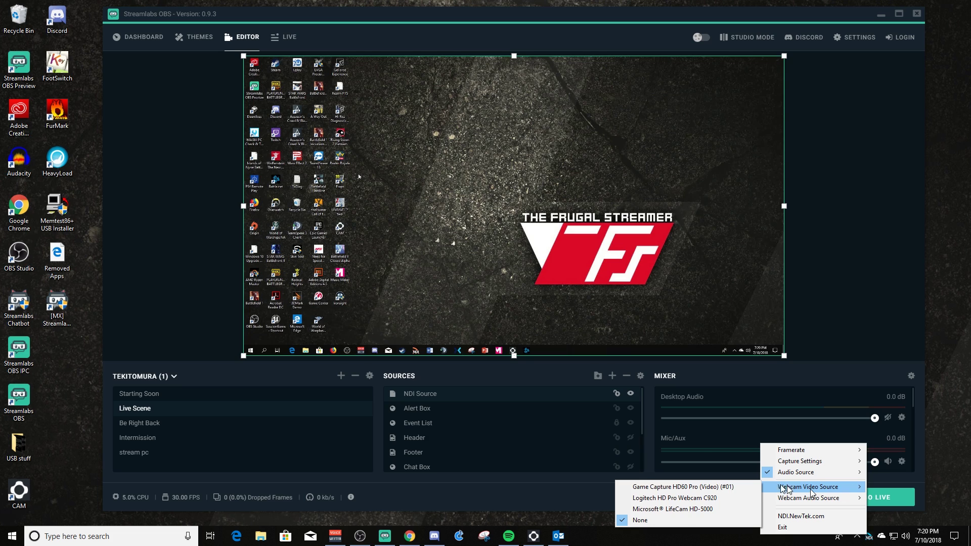
pyautogui.click(720, 508)
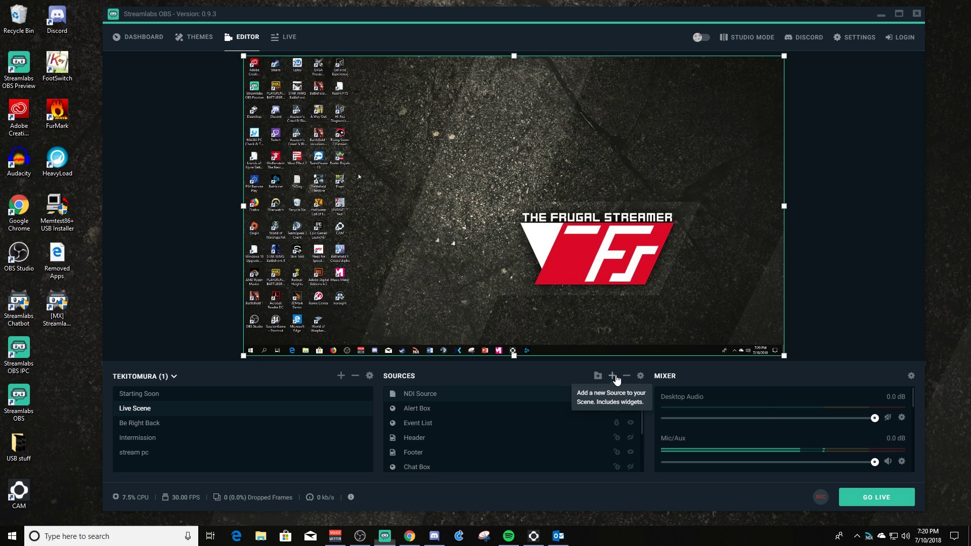
# Step: Add an NDI Source named 'NDI Source (1)' using the STREAM-PC (Microsoft LifeCam HD-5000) feed
pyautogui.click(612, 376)
pyautogui.click(362, 374)
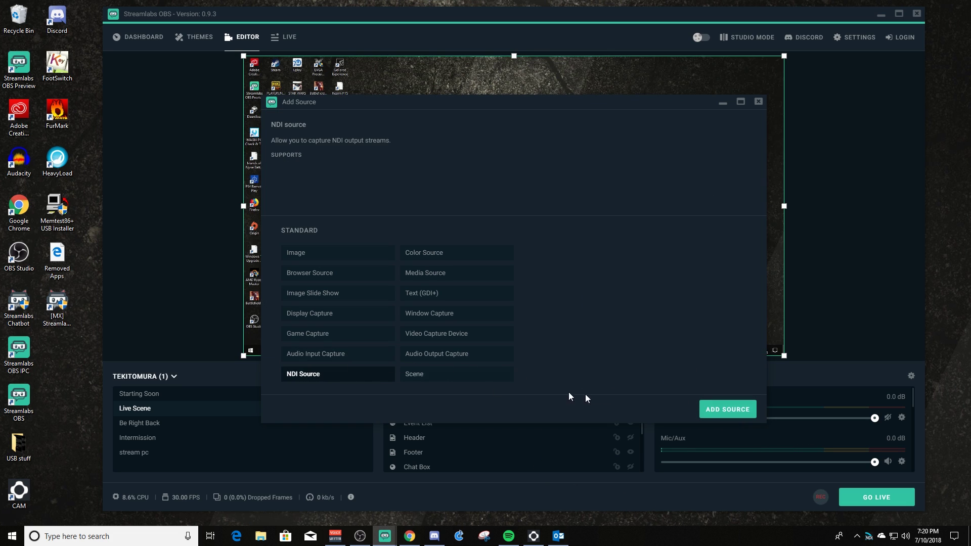
pyautogui.click(711, 410)
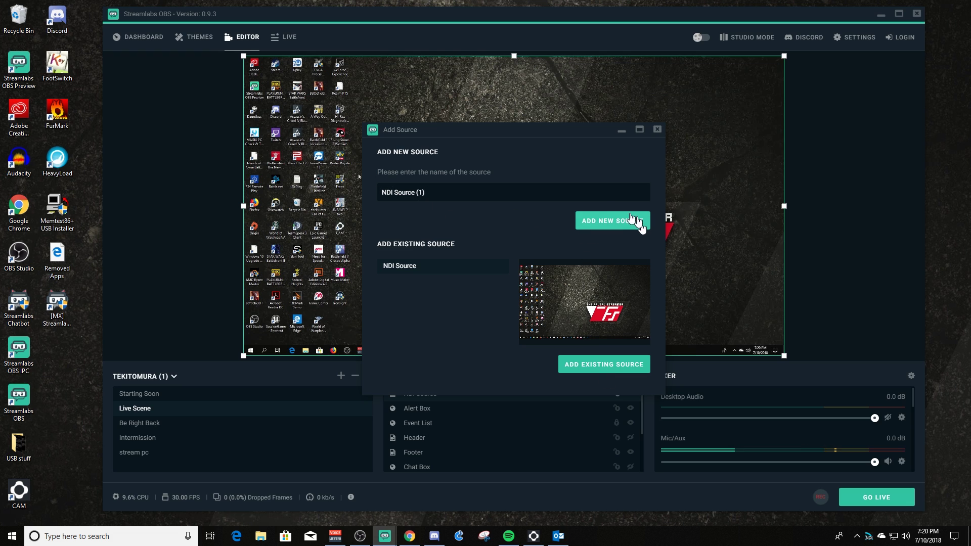
pyautogui.click(611, 227)
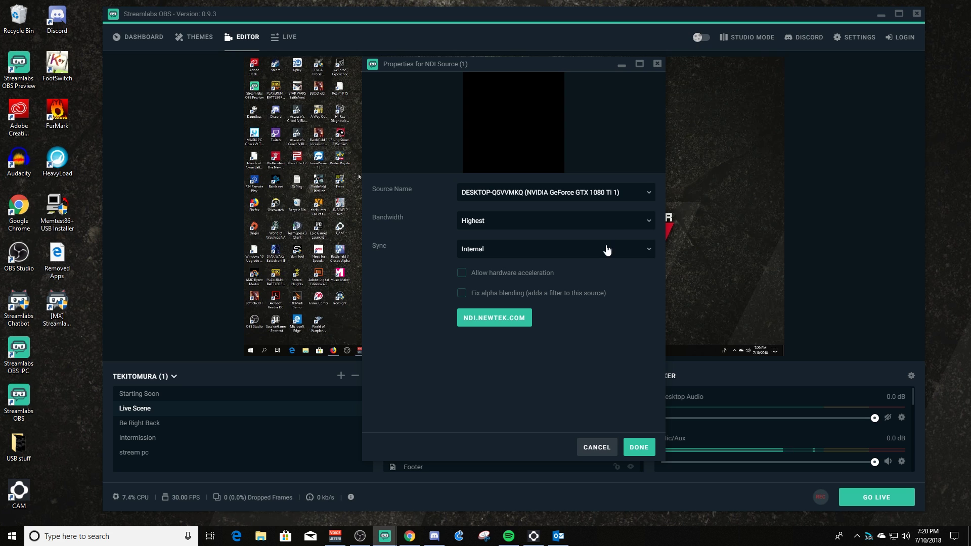
pyautogui.click(629, 194)
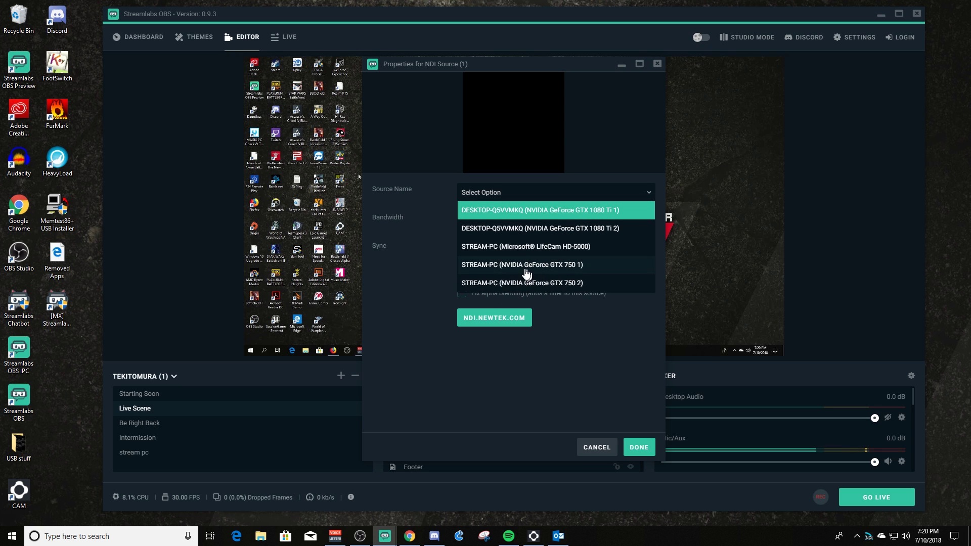
pyautogui.click(523, 248)
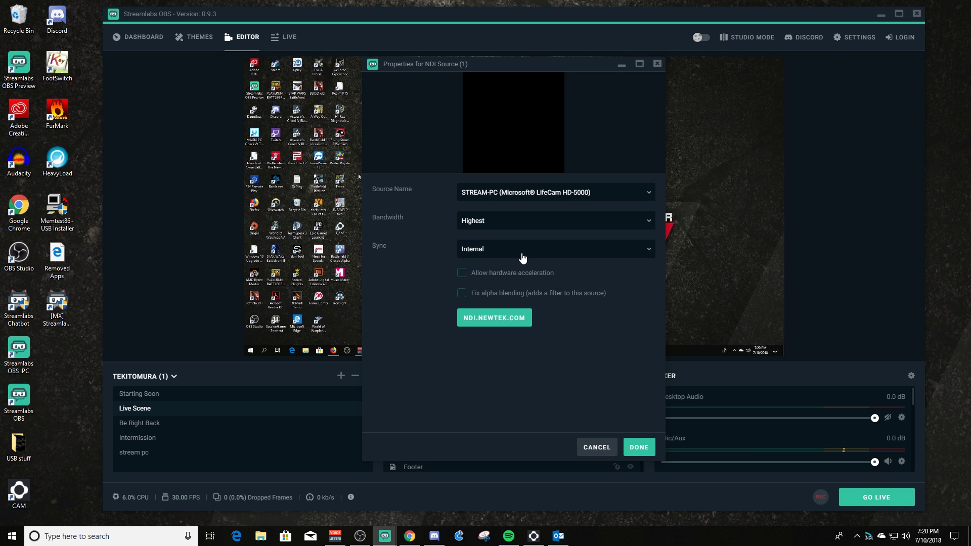
pyautogui.click(639, 447)
# Step: Drag the webcam image to the canvas centre, then nudge it slightly left over the logo
pyautogui.moveTo(374, 190); pyautogui.dragTo(524, 237)
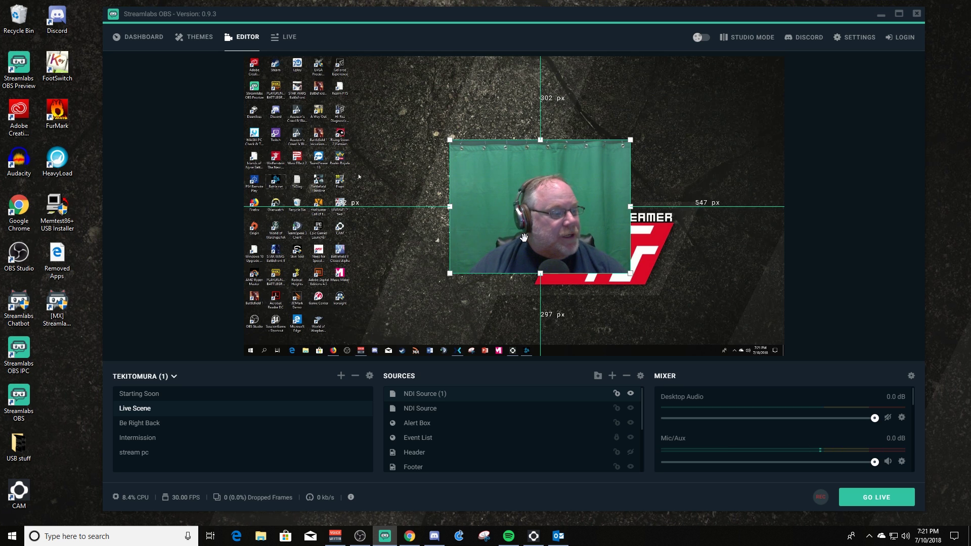
pyautogui.moveTo(595, 197); pyautogui.dragTo(589, 197)
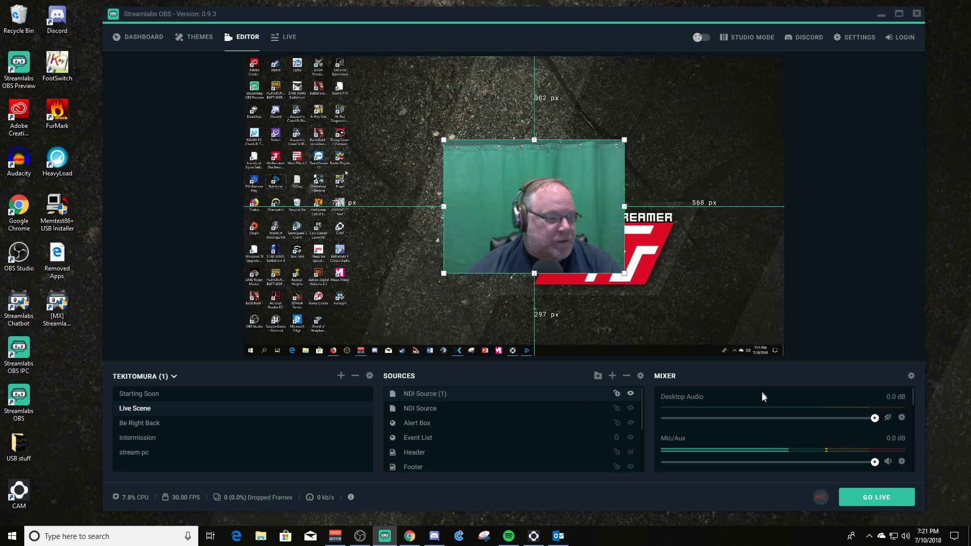
pyautogui.click(870, 536)
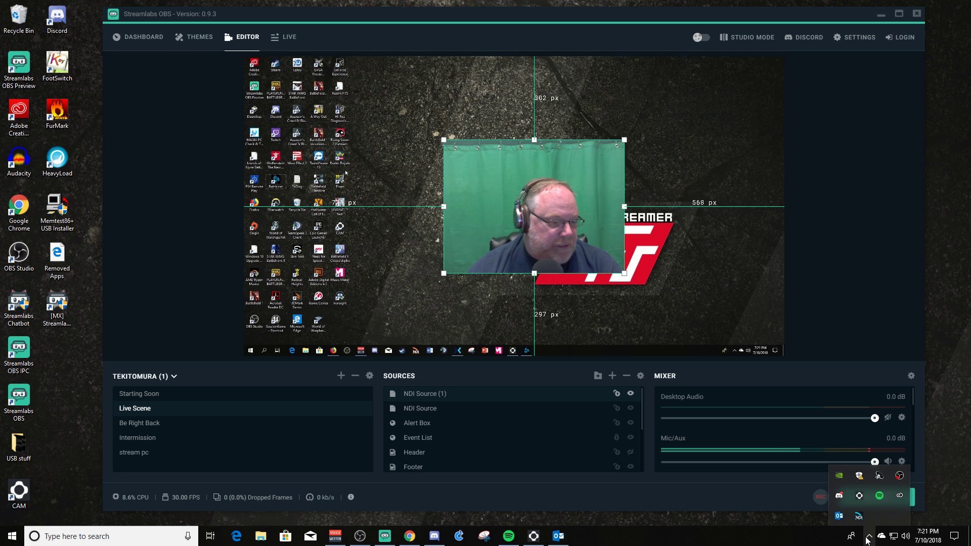
pyautogui.rightClick(853, 521)
pyautogui.moveTo(829, 483)
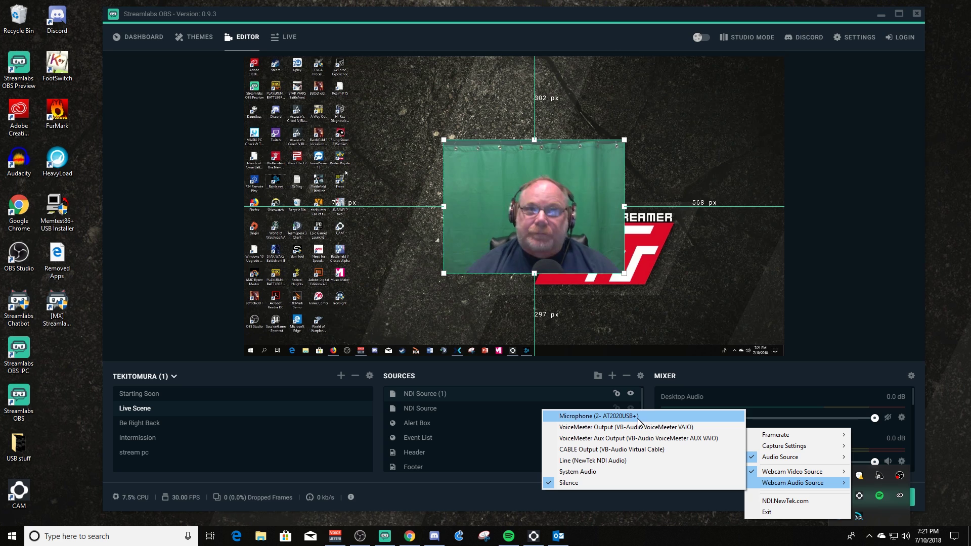
pyautogui.click(645, 524)
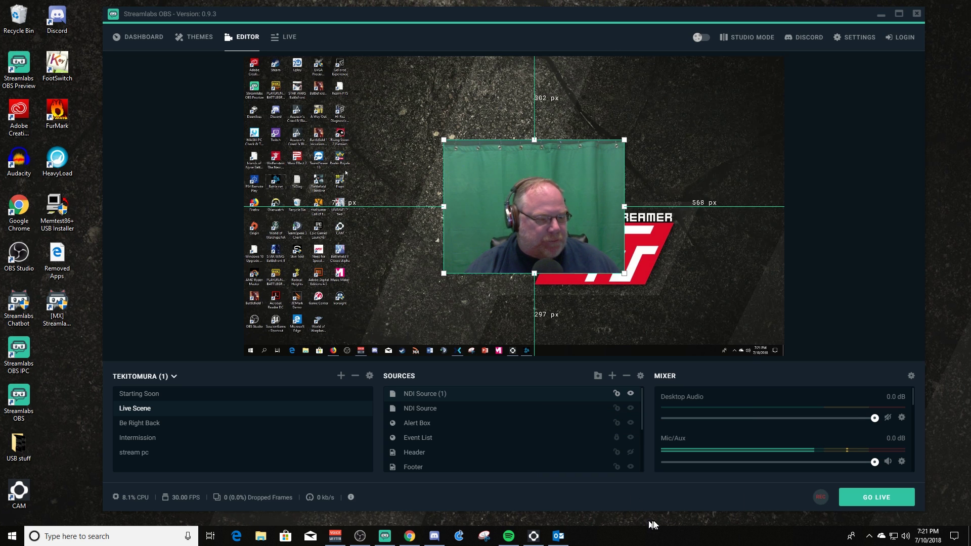